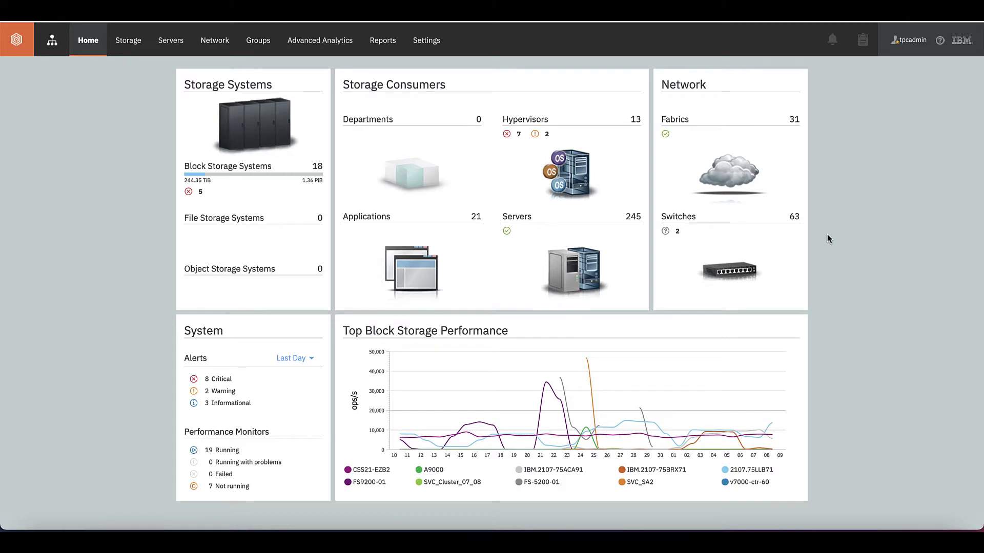
# Open storage system ds8k-r9-01 from Block Storage Systems and view its 25 alert definitions.
pyautogui.click(233, 166)
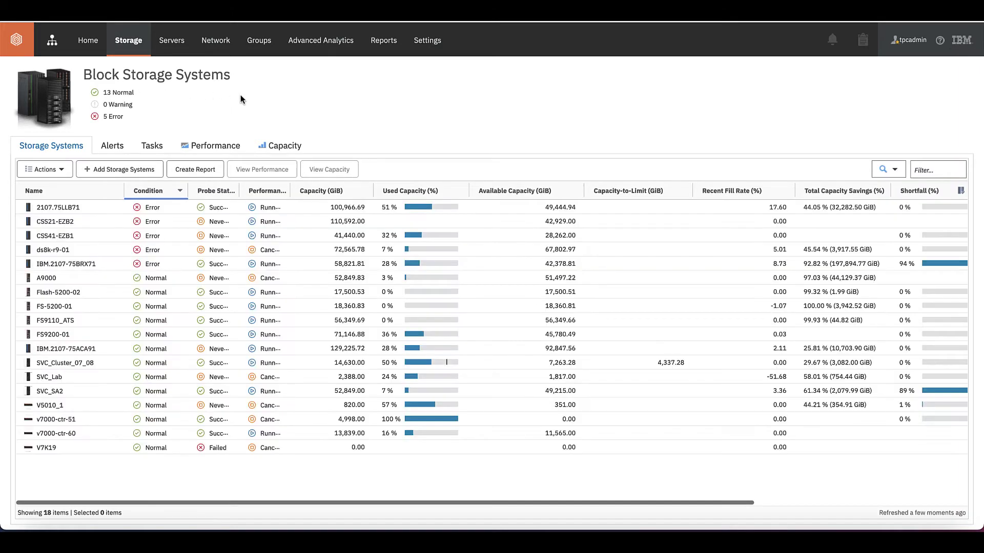
pyautogui.click(64, 251)
pyautogui.click(64, 250)
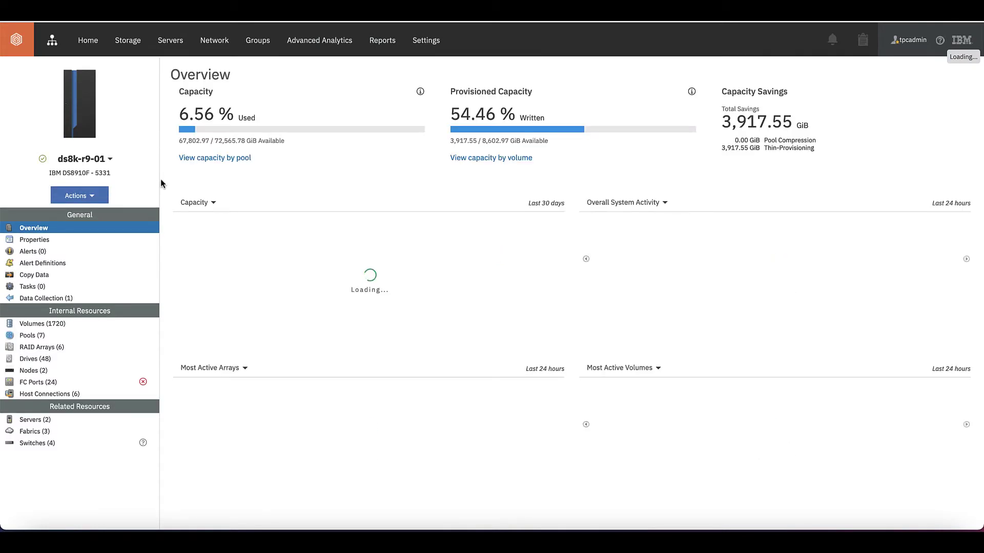
pyautogui.click(43, 264)
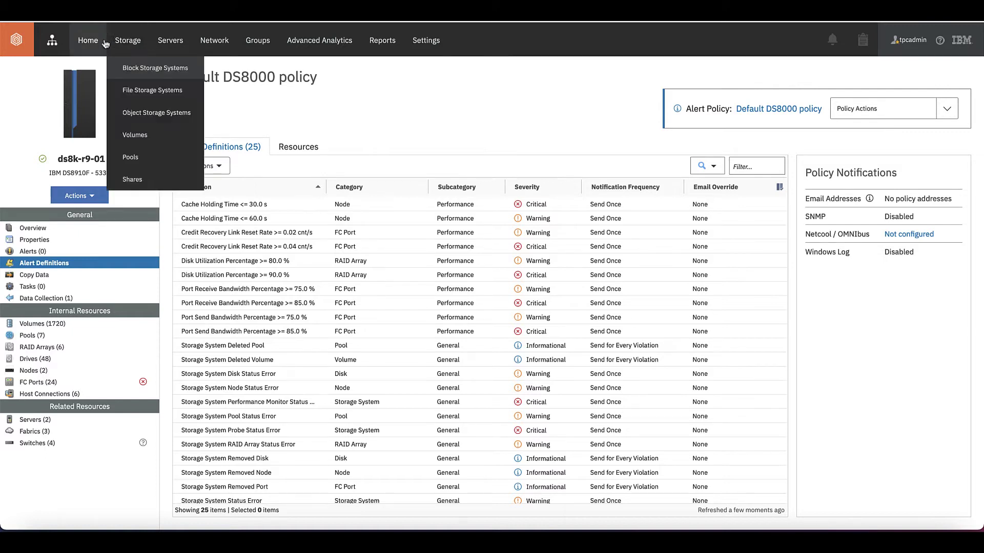
# Go back to the home dashboard and open Settings > Alert Policies.
pyautogui.click(88, 40)
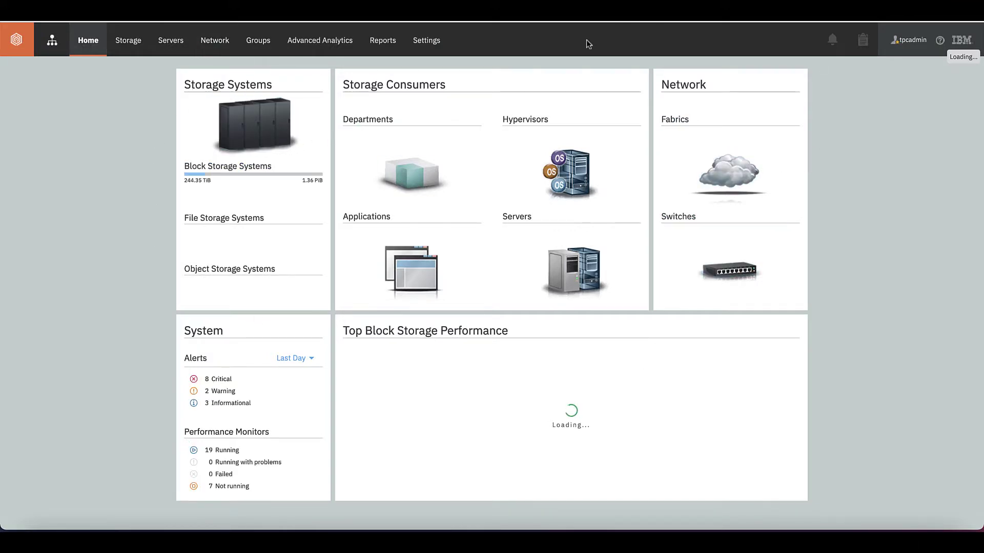
pyautogui.moveTo(428, 41)
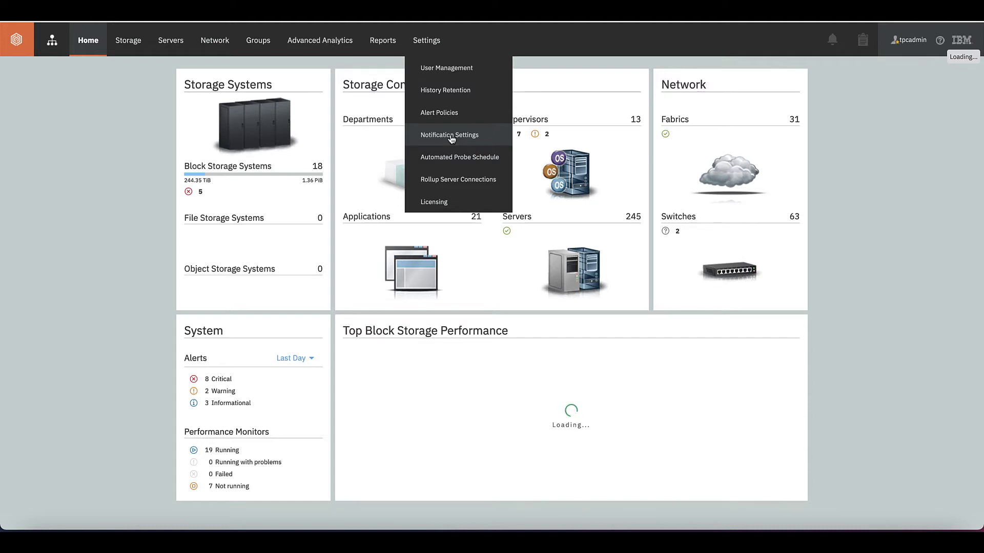
pyautogui.click(448, 111)
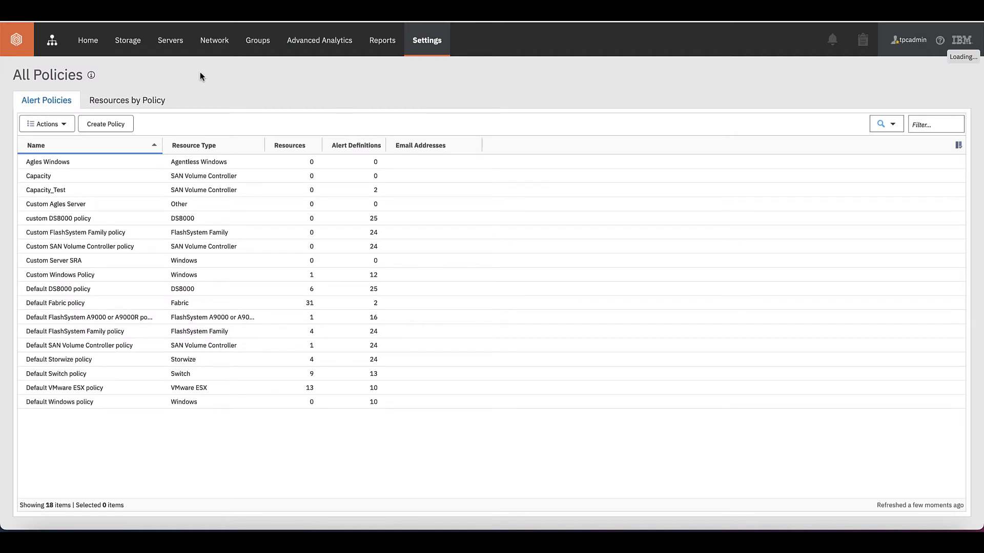
# Start a new alert policy named abiliotalks_perf.
pyautogui.click(112, 125)
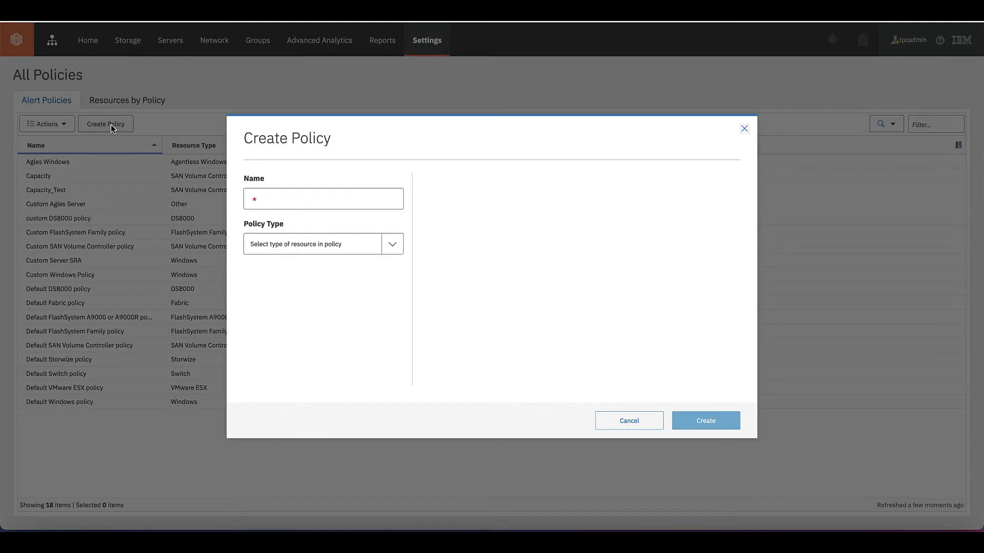
pyautogui.click(305, 194)
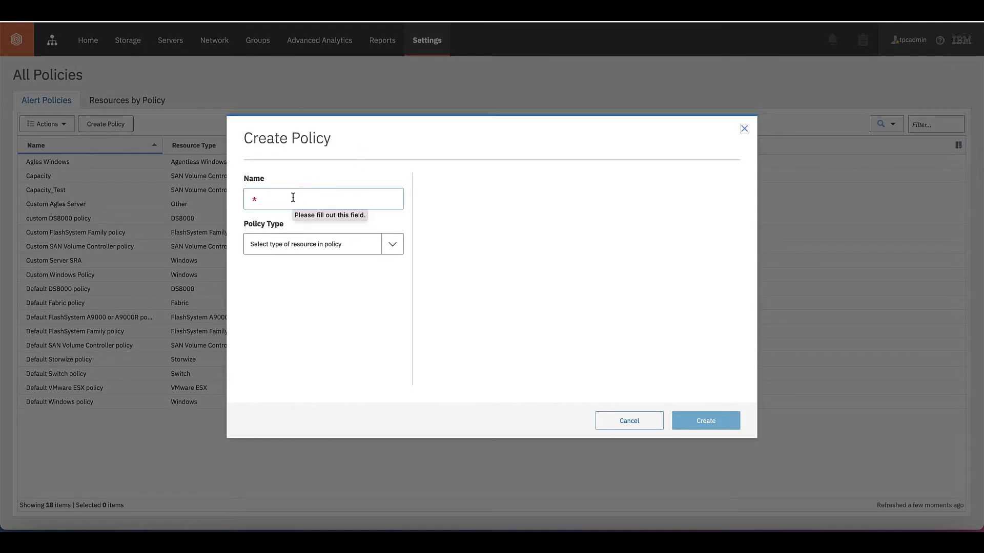
pyautogui.write('abiliotalks_perf')
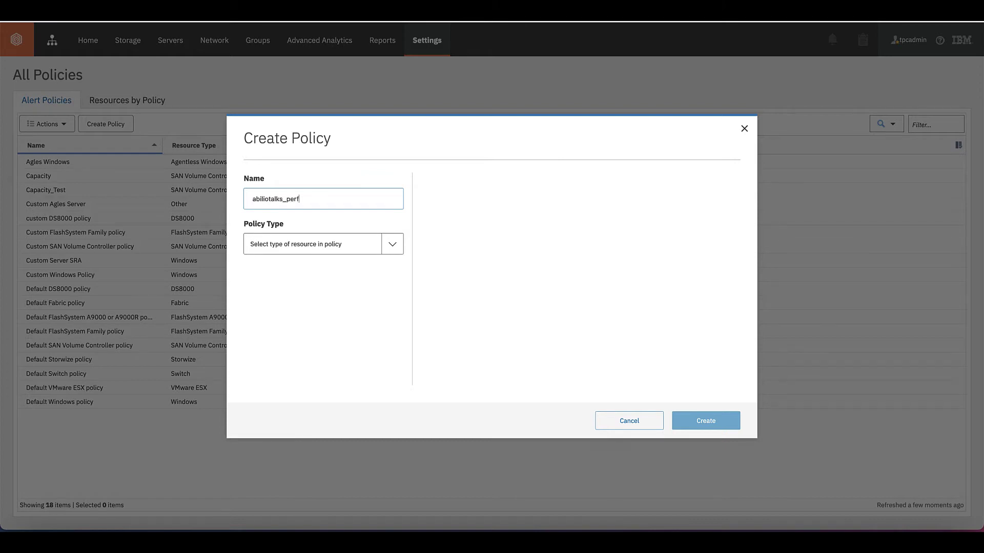
# Make it a Block Storage Systems policy for SAN Volume Controller, including SVC_Cluster_07_08.
pyautogui.click(393, 249)
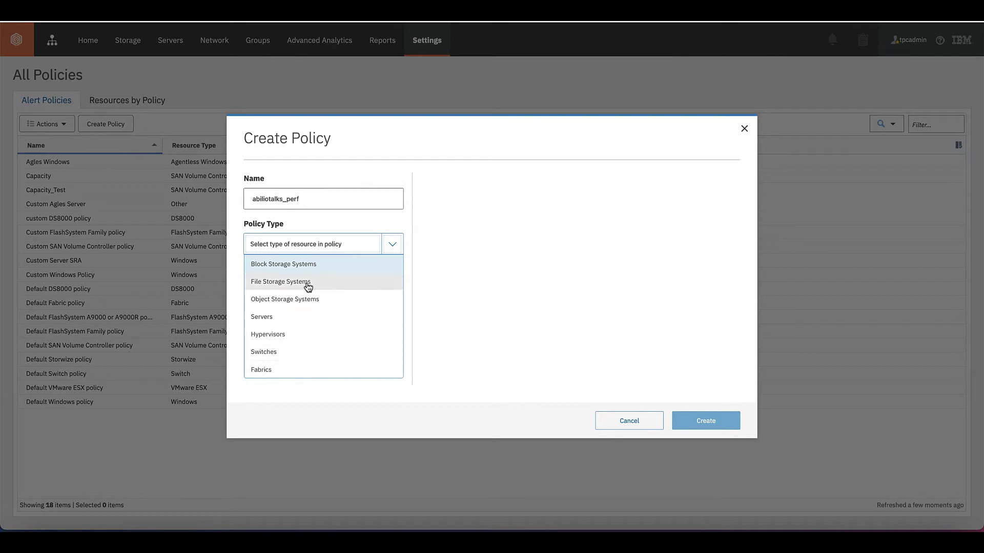
pyautogui.click(306, 265)
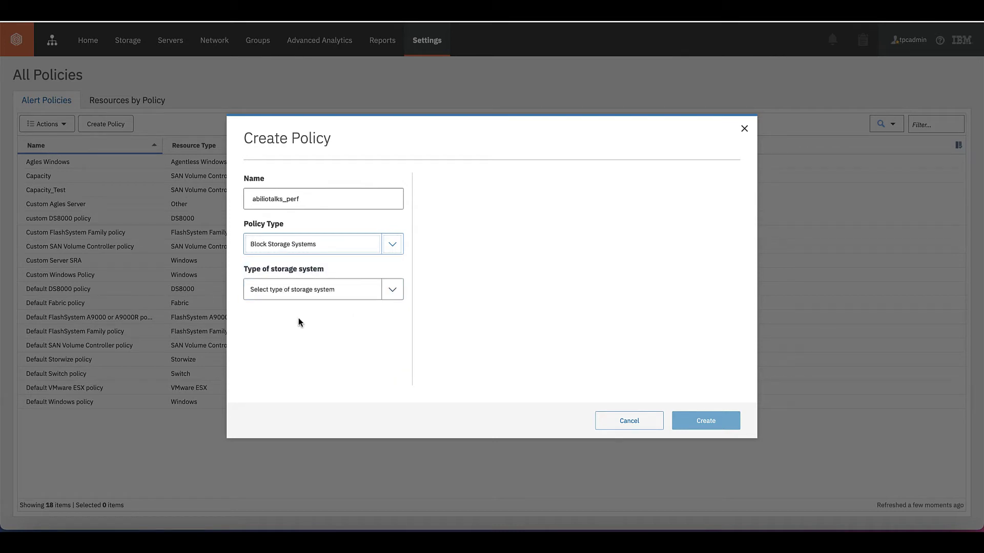
pyautogui.click(392, 293)
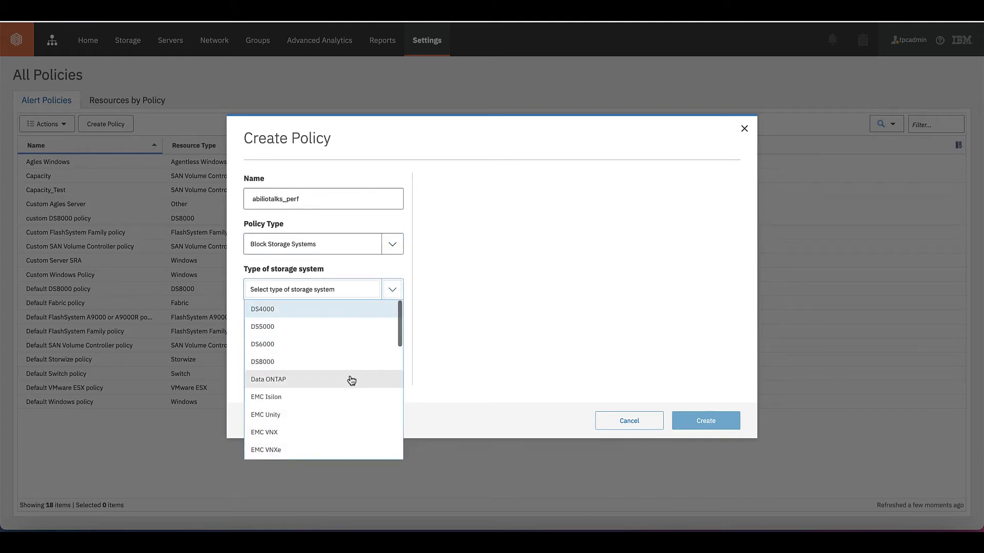
pyautogui.scroll(-3, 351, 380)
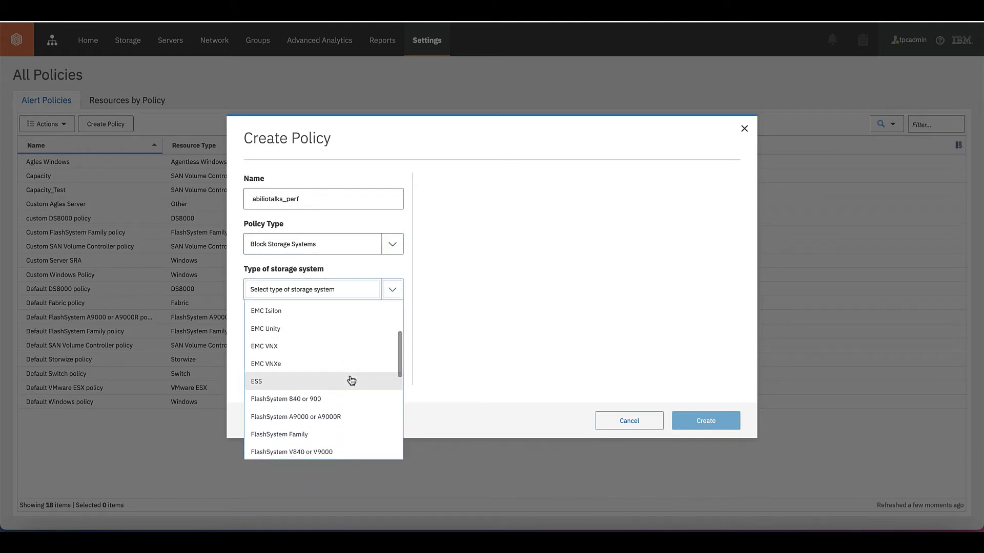
pyautogui.scroll(-5, 351, 381)
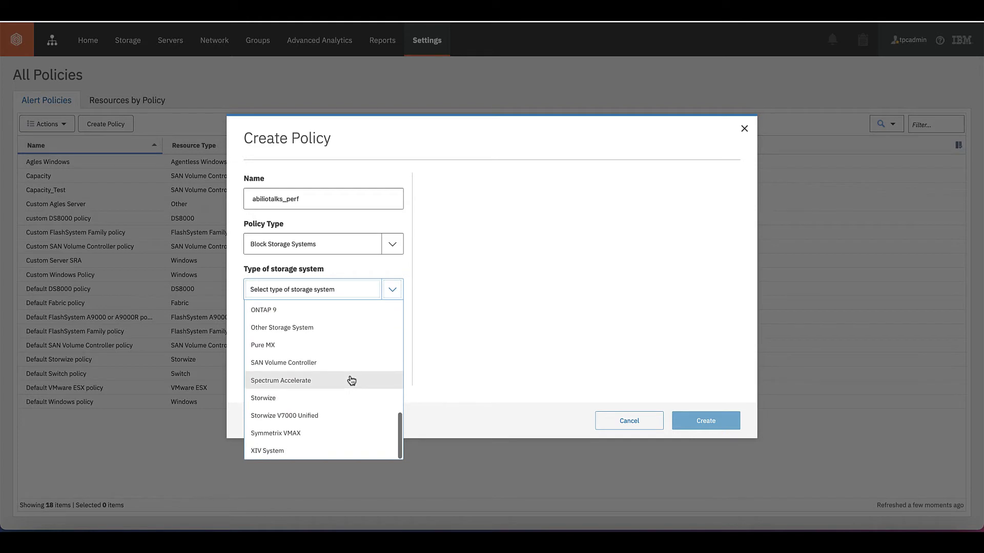
pyautogui.click(300, 365)
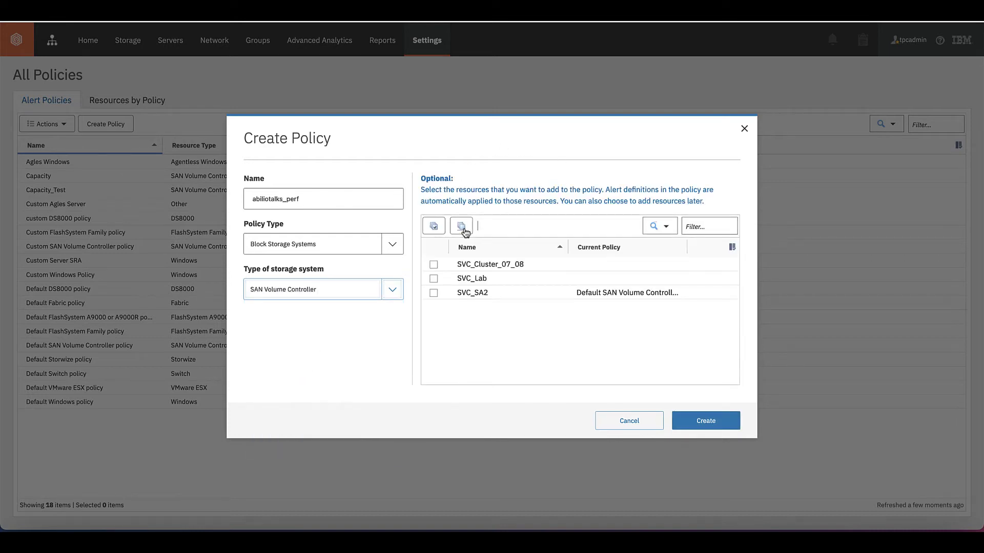
pyautogui.click(433, 265)
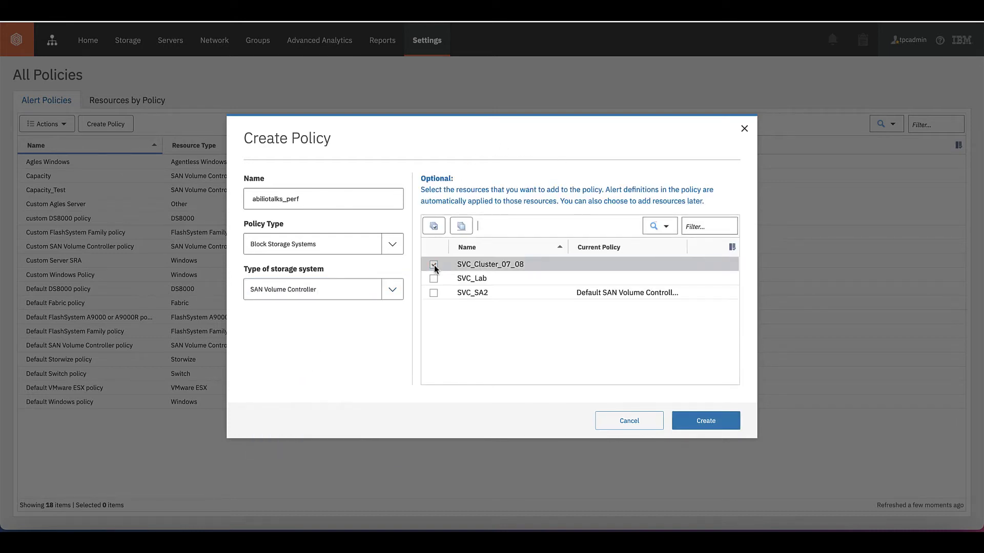
# Create the abiliotalks_perf policy and expand its Volumes alert categories to review them.
pyautogui.click(706, 421)
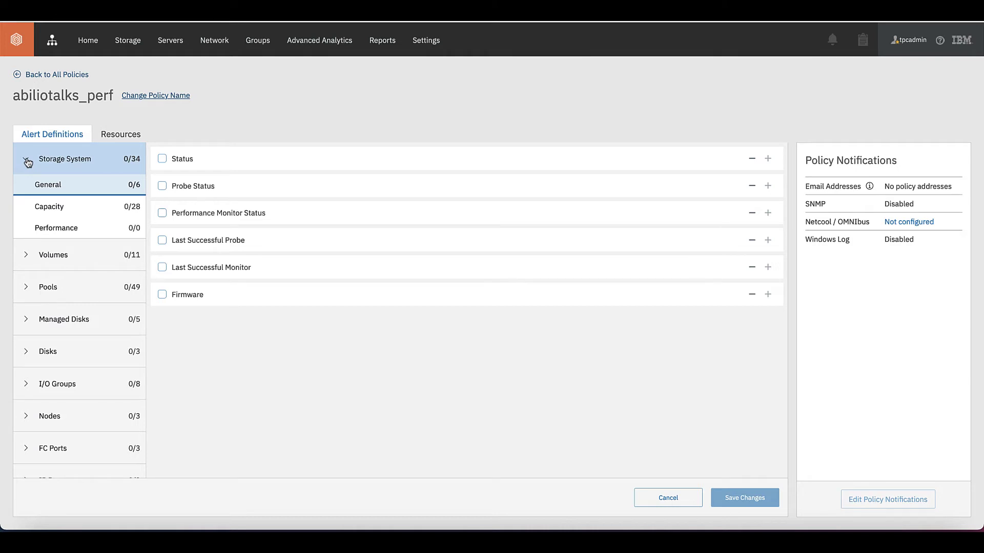
pyautogui.click(27, 258)
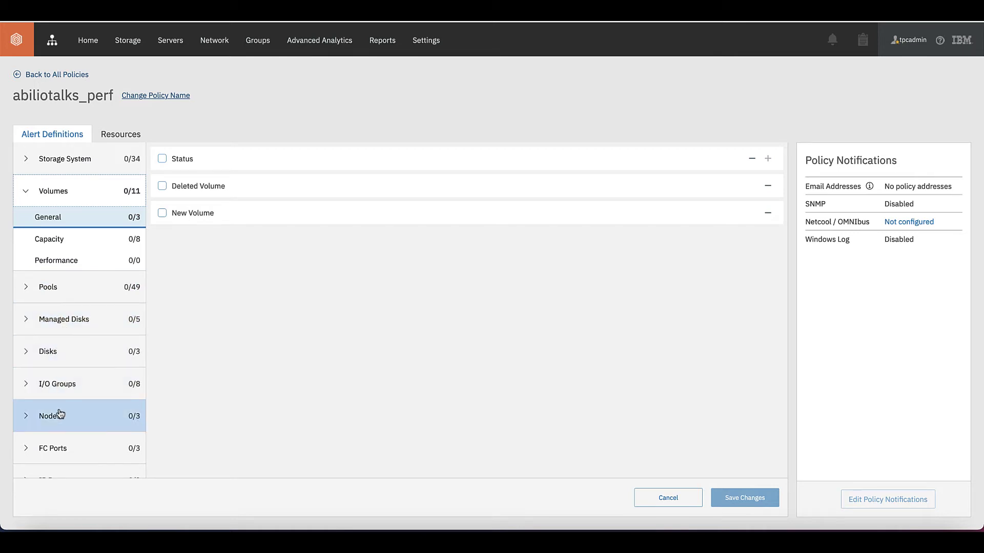
pyautogui.scroll(-2, 90, 384)
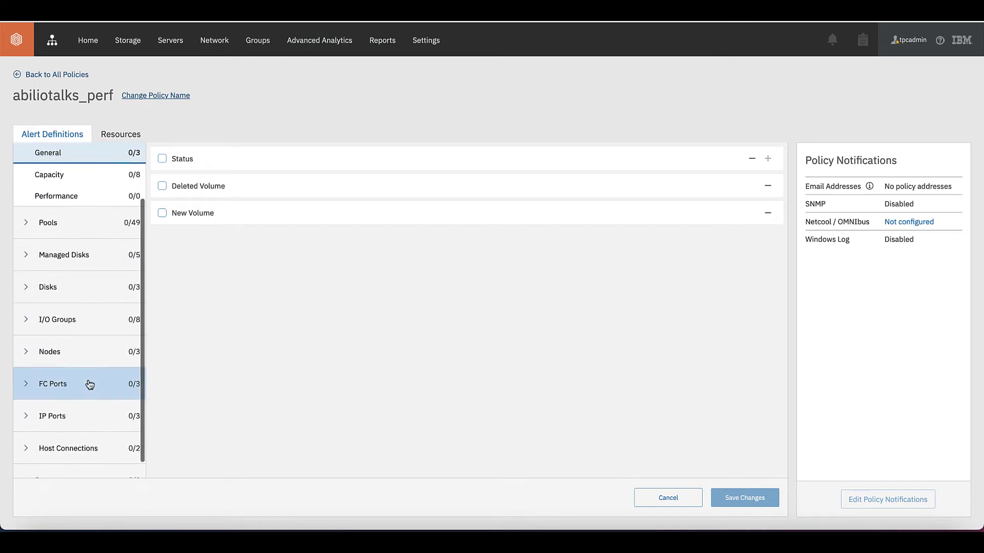
pyautogui.scroll(-1, 71, 421)
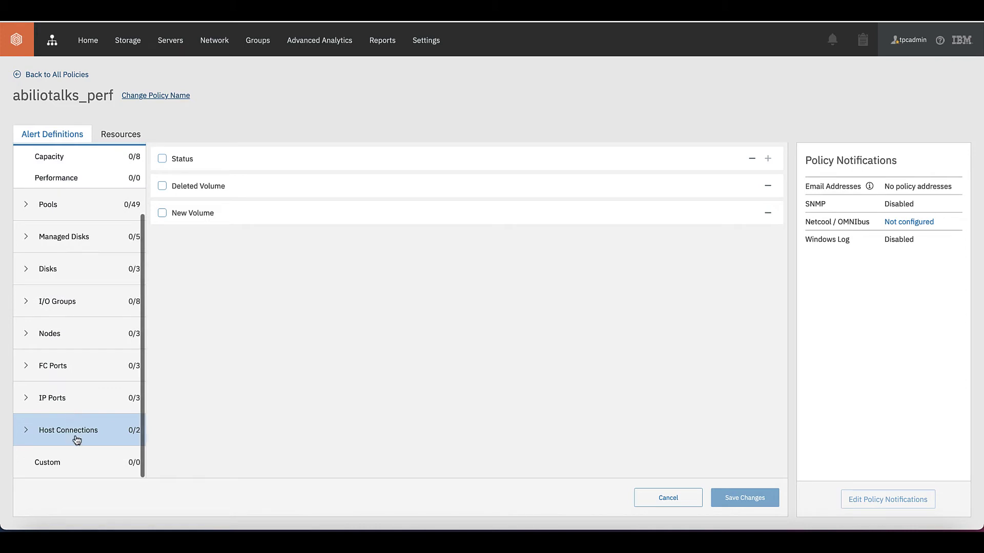
pyautogui.scroll(3, 105, 264)
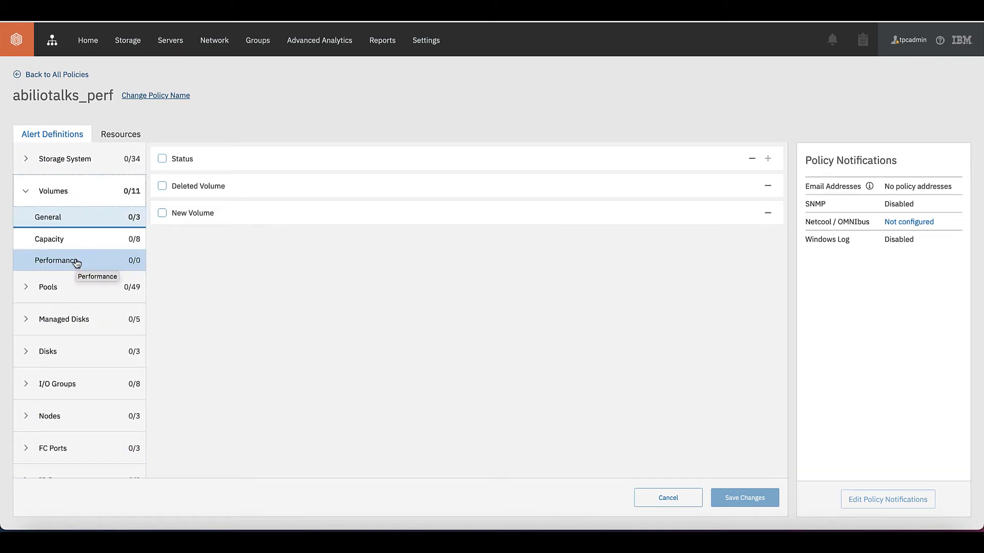
# Add the Overall I/O Rate Read metric to volume performance and enable the Read I/O Rate - overall alert.
pyautogui.click(77, 263)
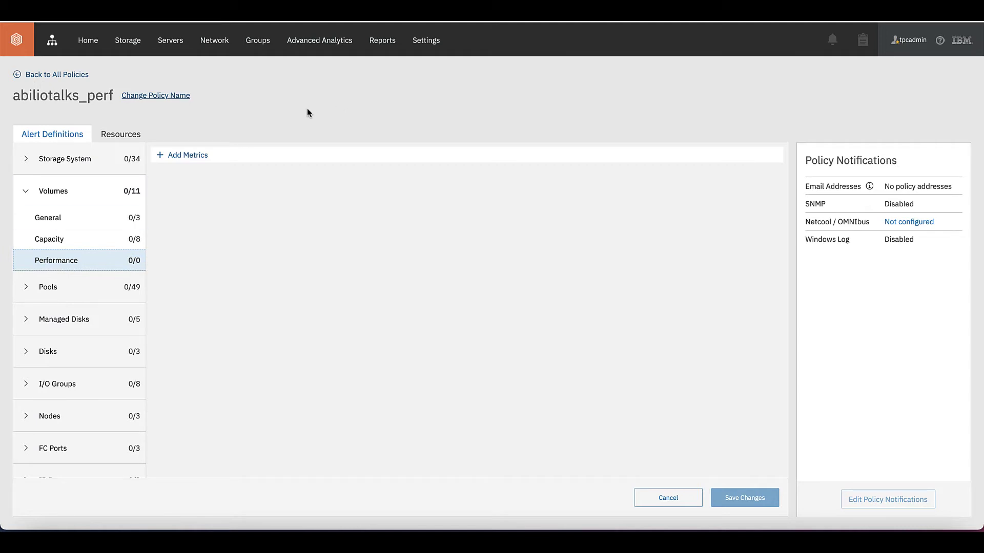
pyautogui.click(177, 156)
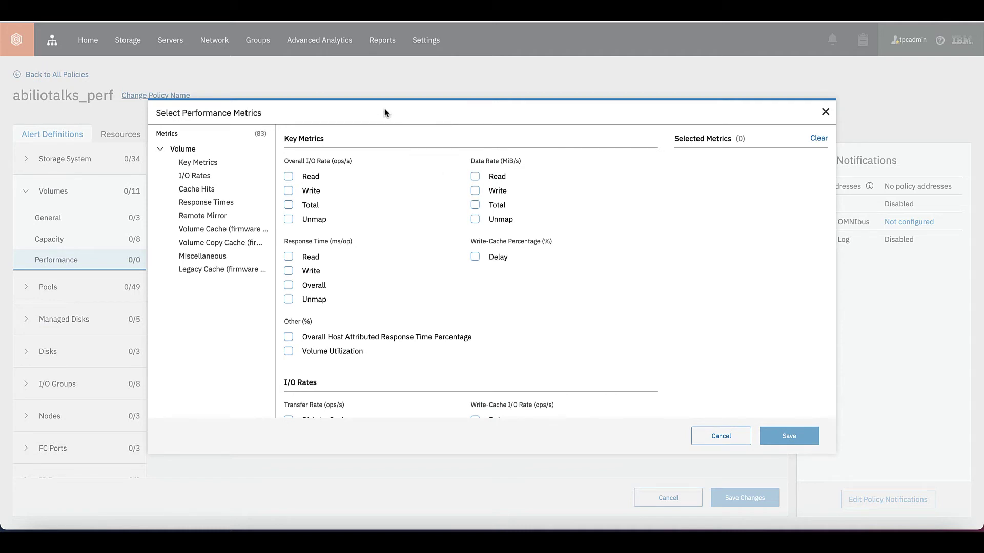
pyautogui.click(287, 176)
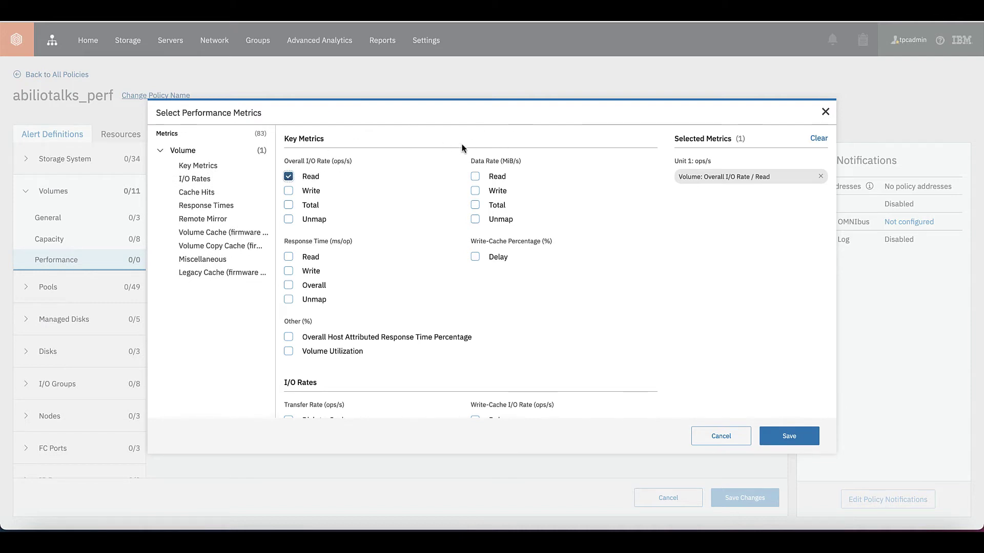
pyautogui.click(788, 434)
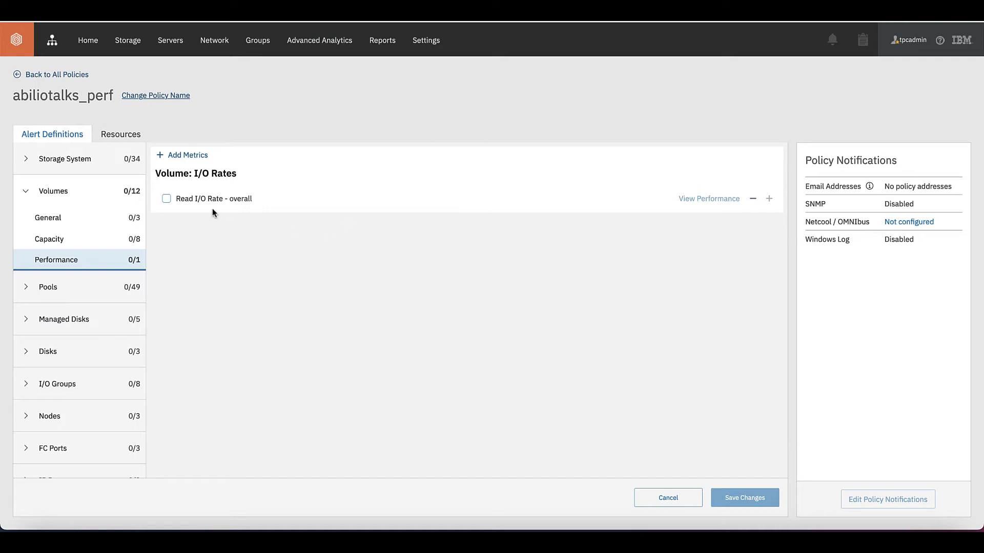
pyautogui.click(167, 199)
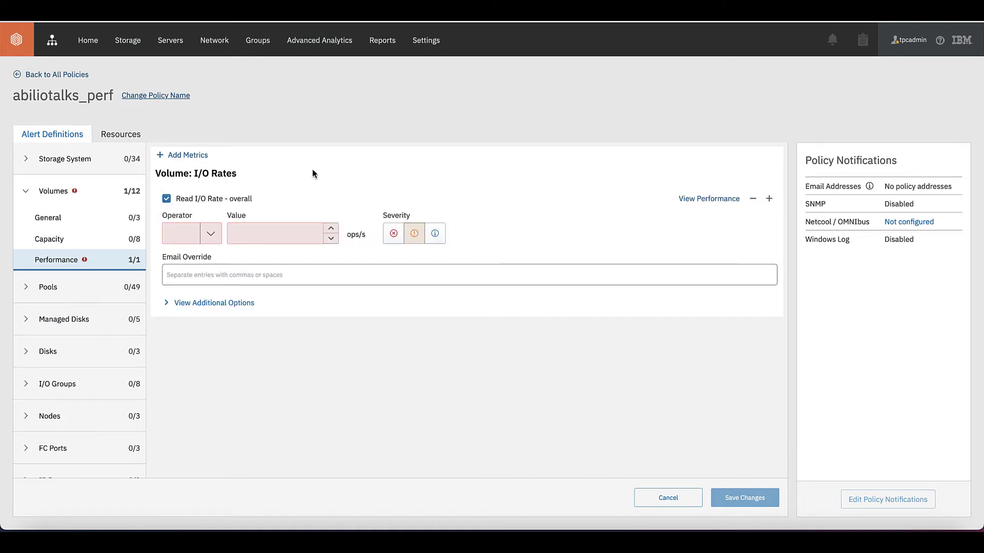
# Set the Read I/O Rate - overall condition to >= 100 ops/s.
pyautogui.click(209, 239)
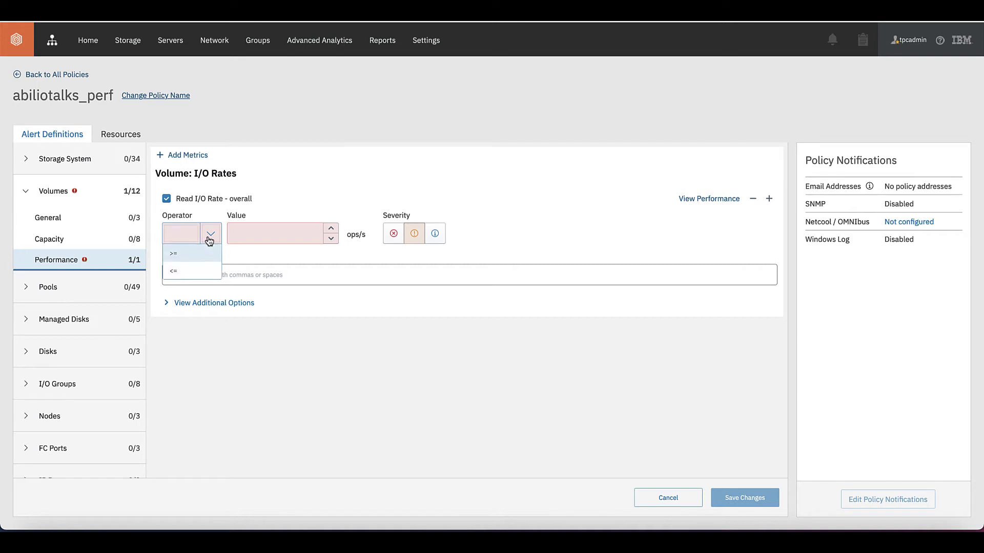
pyautogui.click(189, 260)
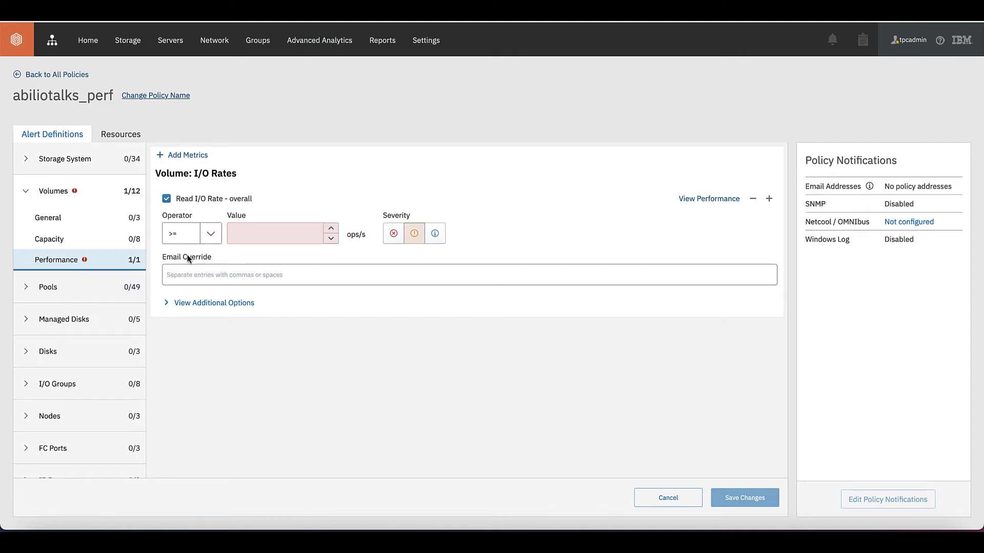
pyautogui.click(258, 236)
pyautogui.write('100')
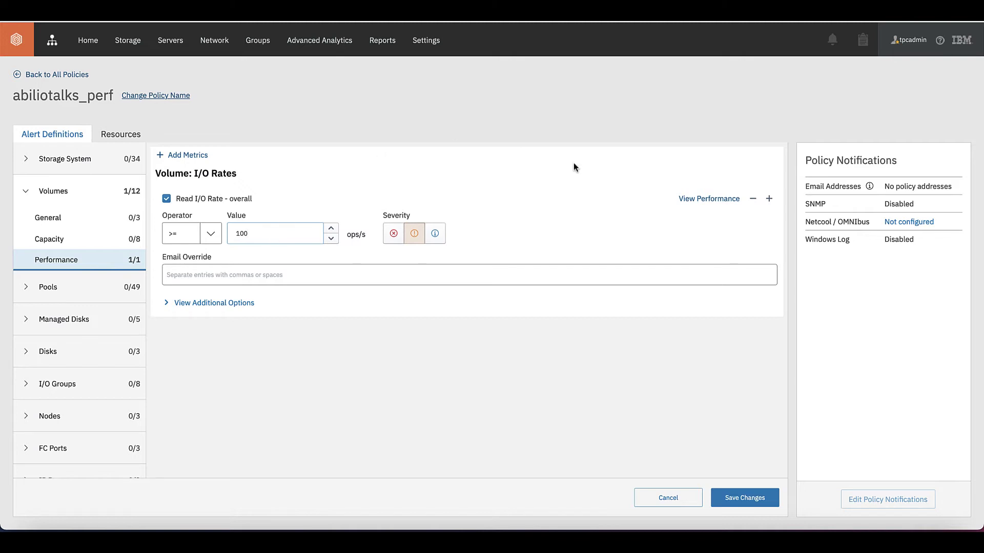
# Check the Read I/O Rate performance chart and raise the threshold to 1000 ops/s.
pyautogui.click(718, 199)
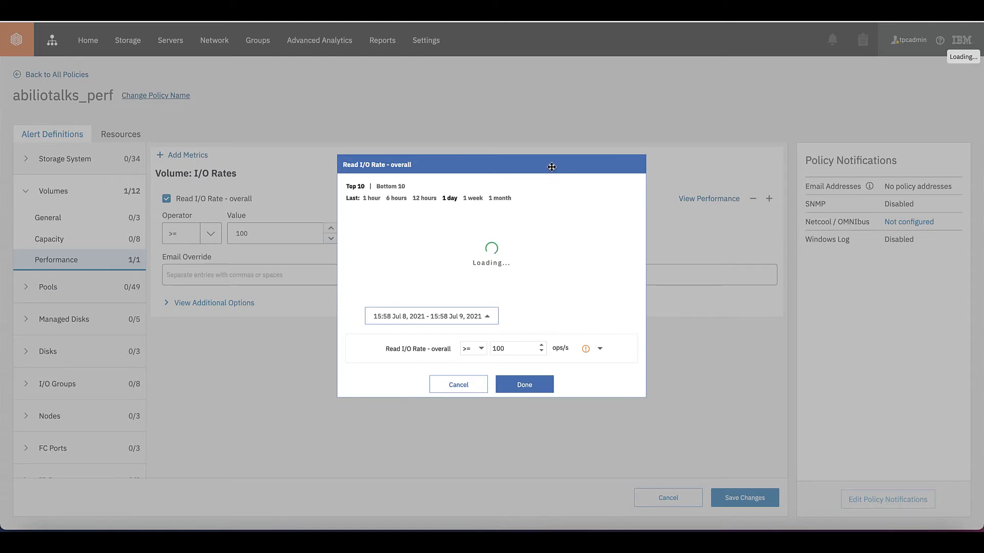
pyautogui.moveTo(505, 163); pyautogui.dragTo(443, 114)
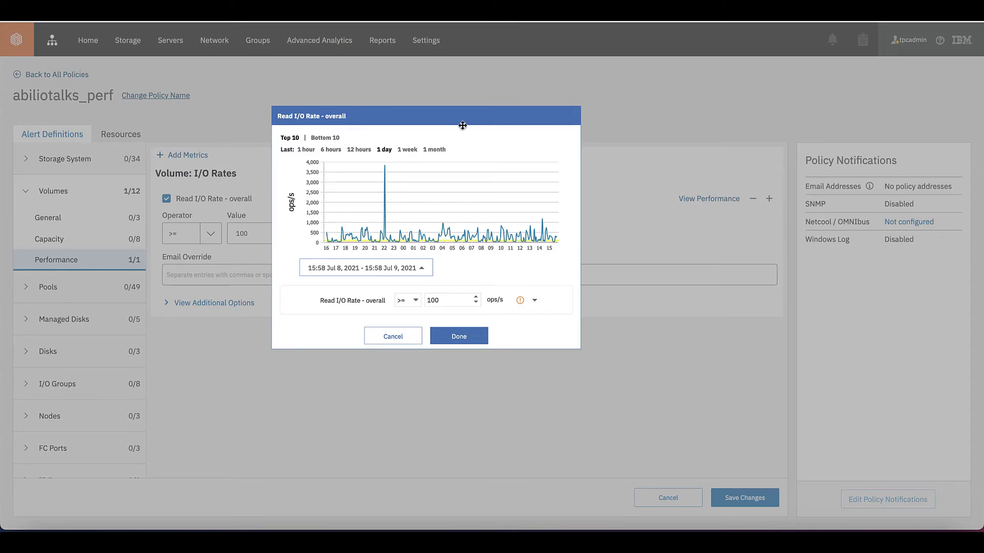
pyautogui.moveTo(468, 115); pyautogui.dragTo(473, 90)
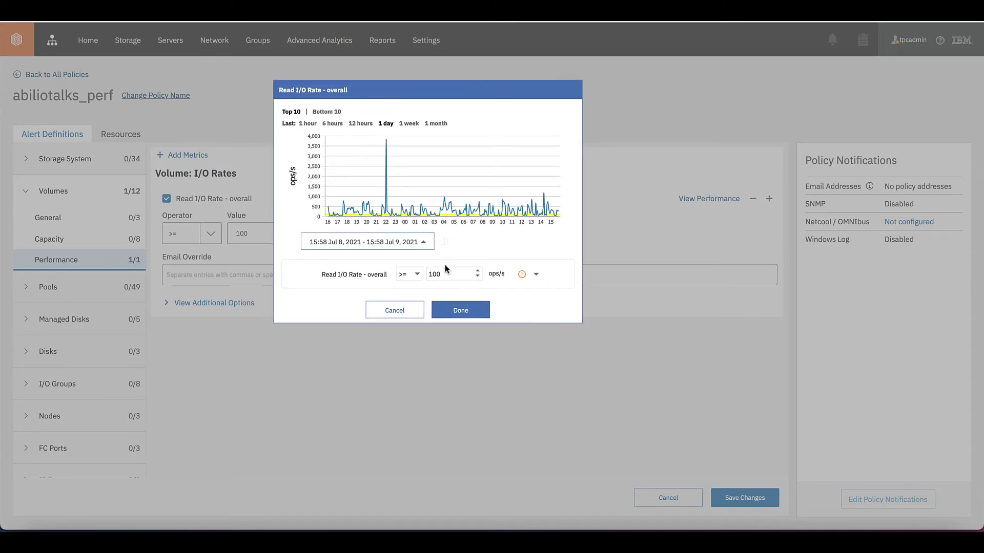
pyautogui.click(454, 273)
pyautogui.write('0')
pyautogui.moveTo(386, 138)
pyautogui.click(467, 312)
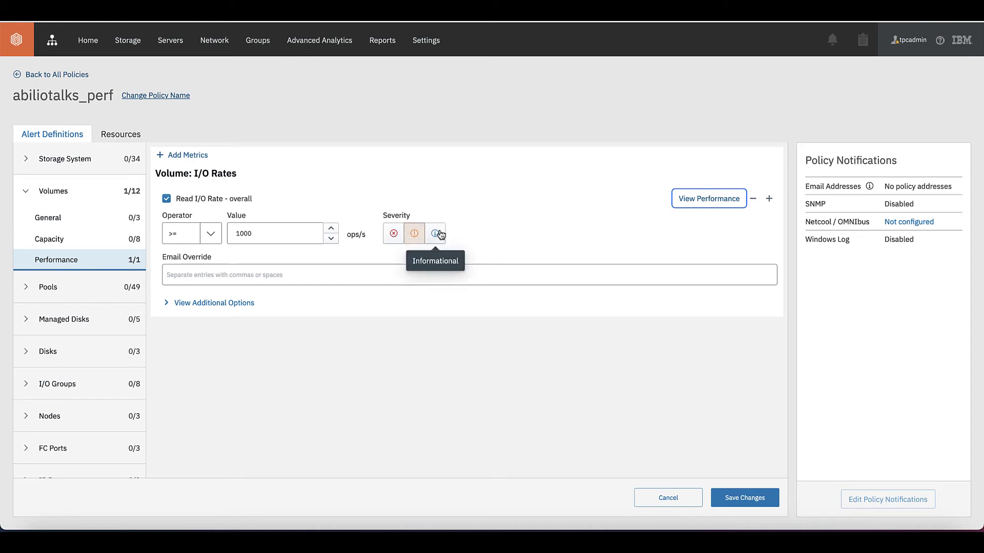
pyautogui.click(267, 281)
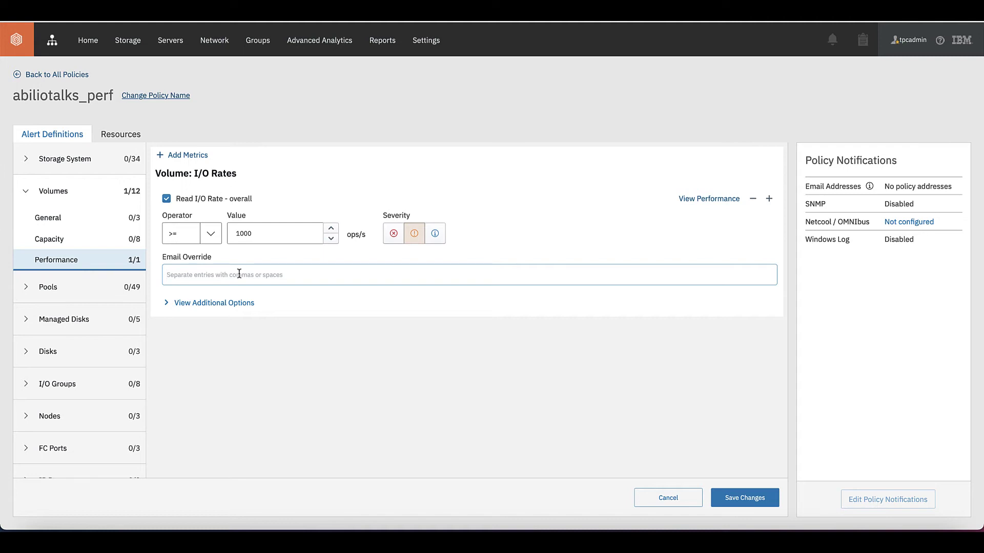
pyautogui.click(213, 304)
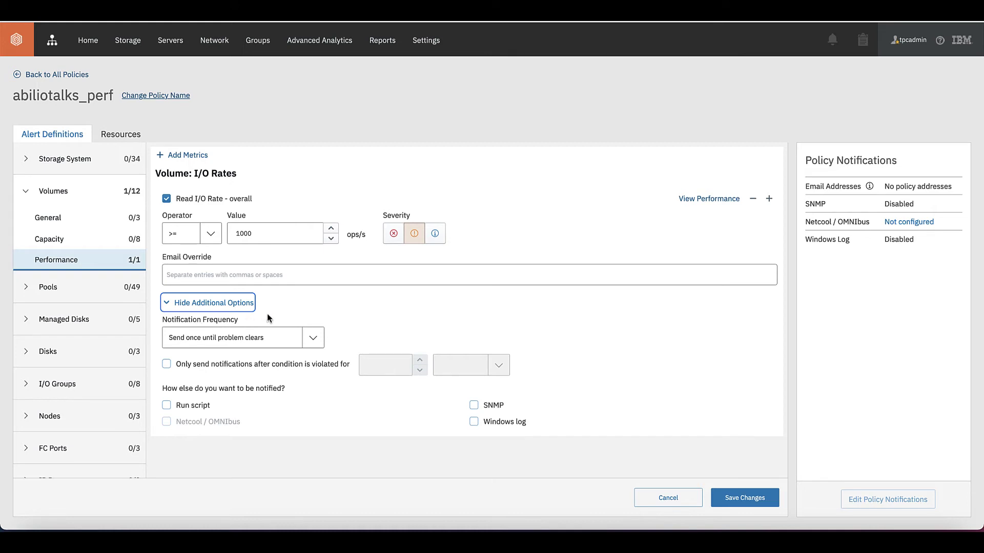
pyautogui.click(313, 338)
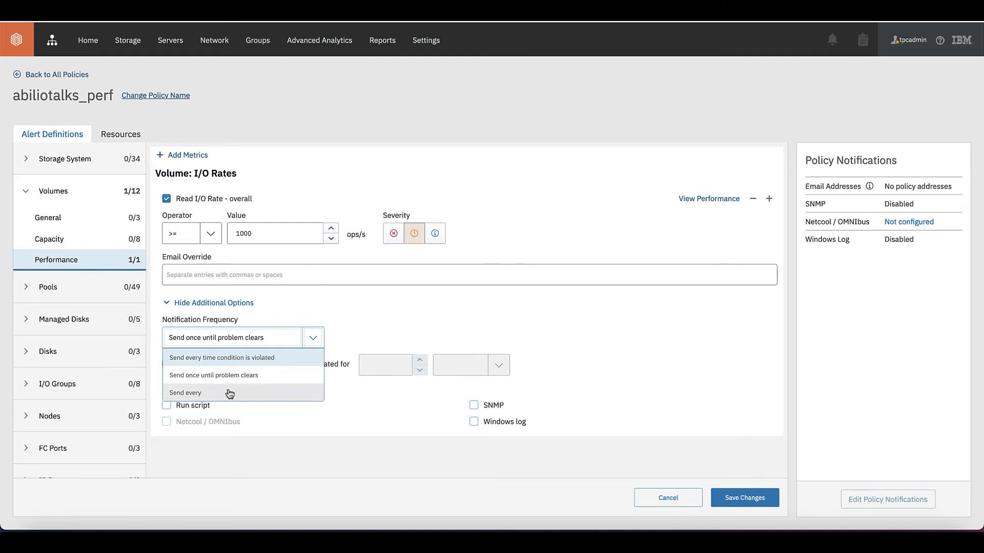
pyautogui.click(346, 323)
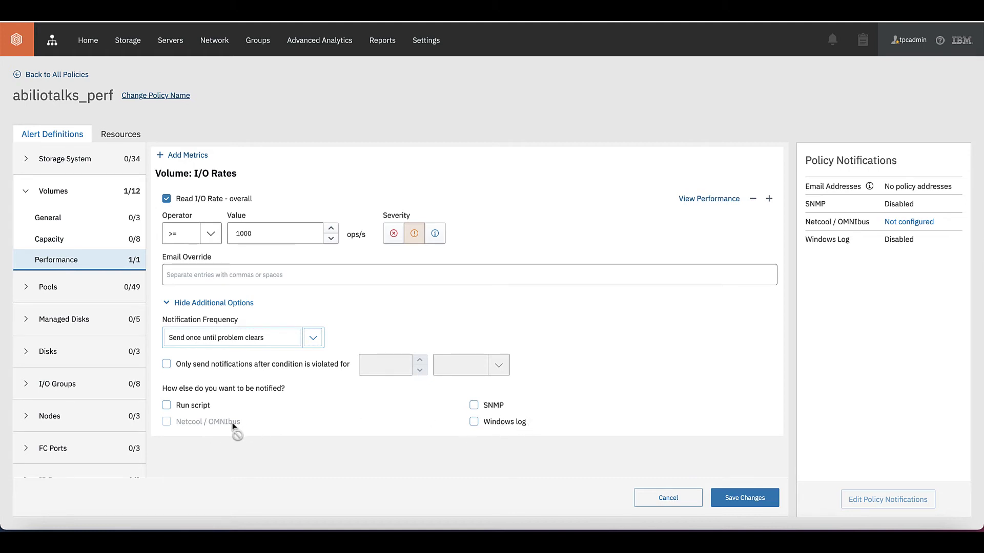
pyautogui.click(168, 305)
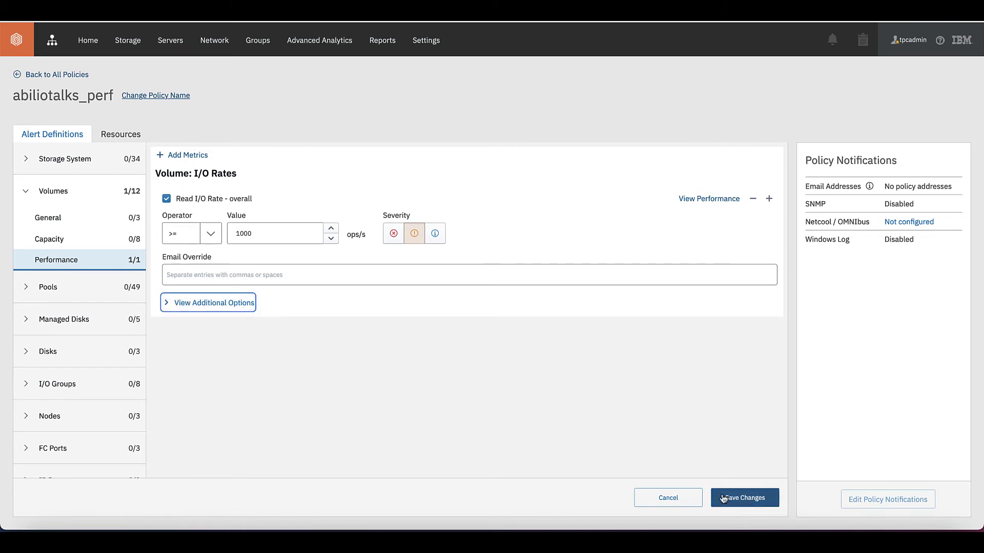
# Save the Read I/O Rate alert and reopen the policy's Volume performance alert definitions.
pyautogui.click(744, 497)
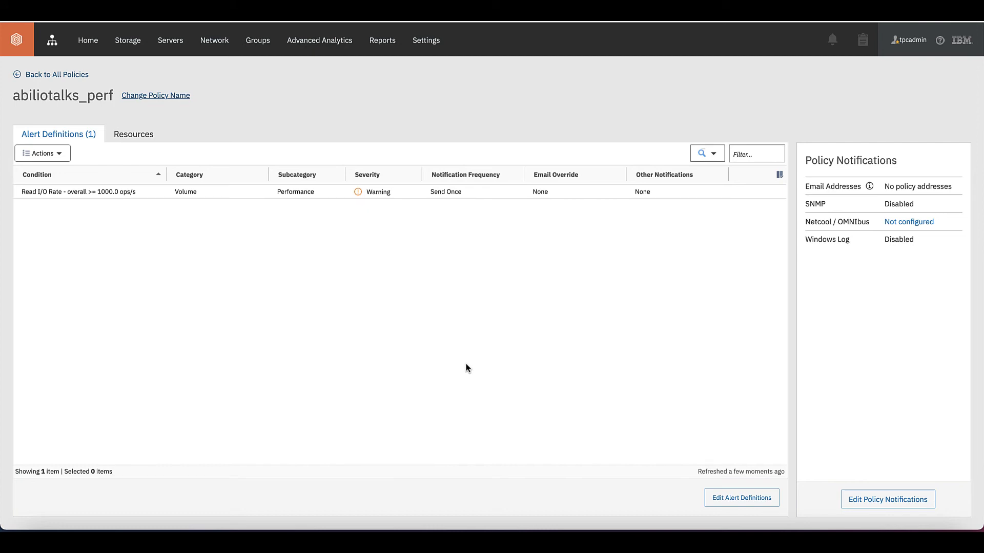
pyautogui.click(735, 499)
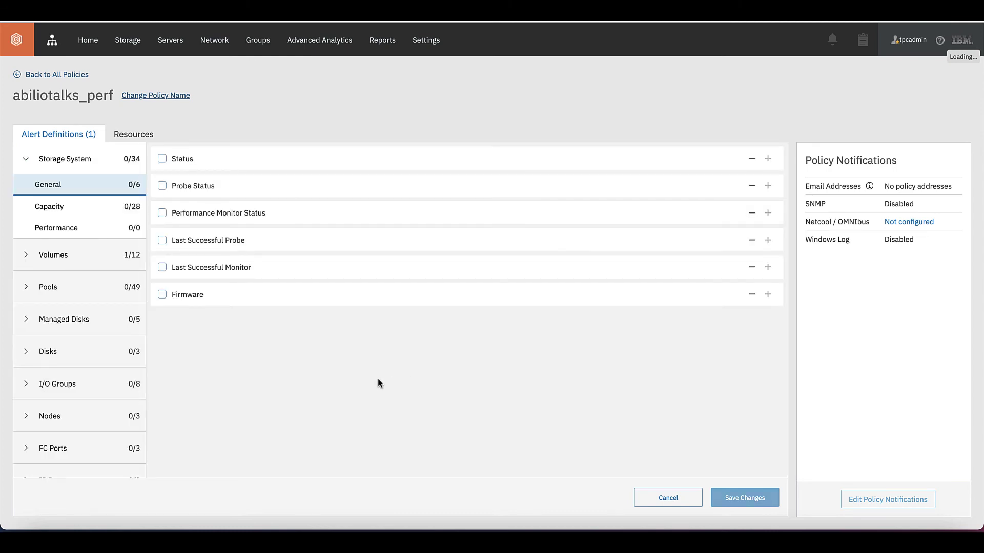
pyautogui.click(44, 255)
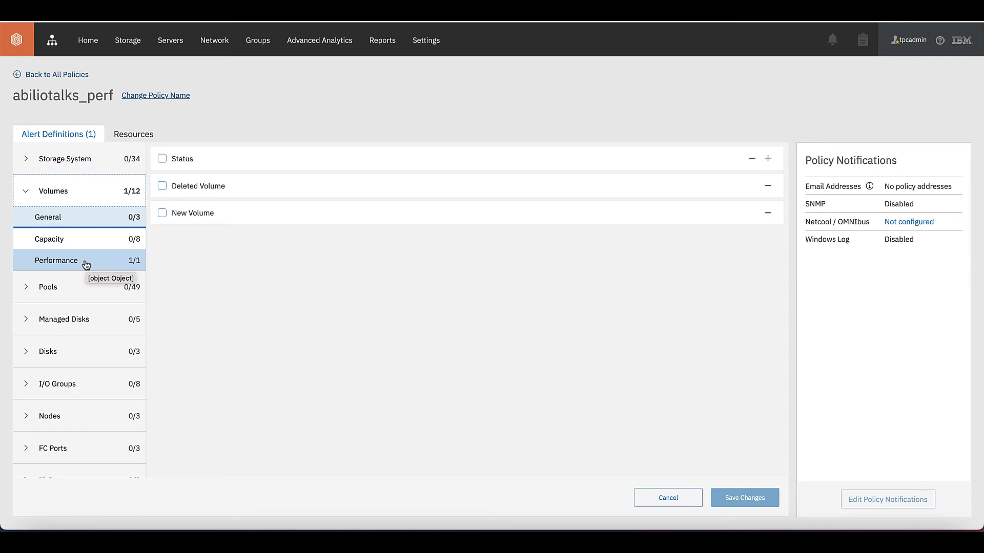
pyautogui.click(86, 262)
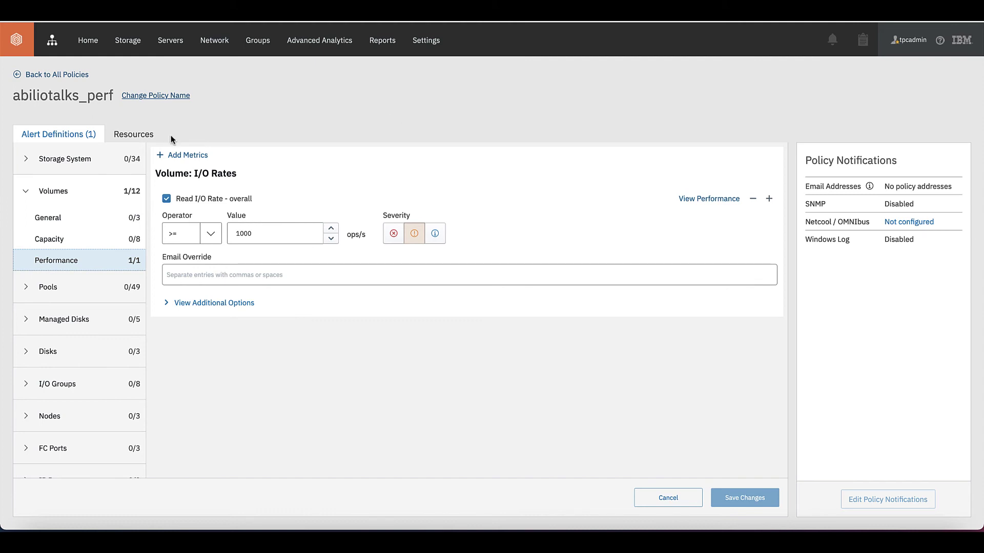
# Add and enable a Read Data Rate volume alert with a >= operator, then preview its performance chart.
pyautogui.click(182, 155)
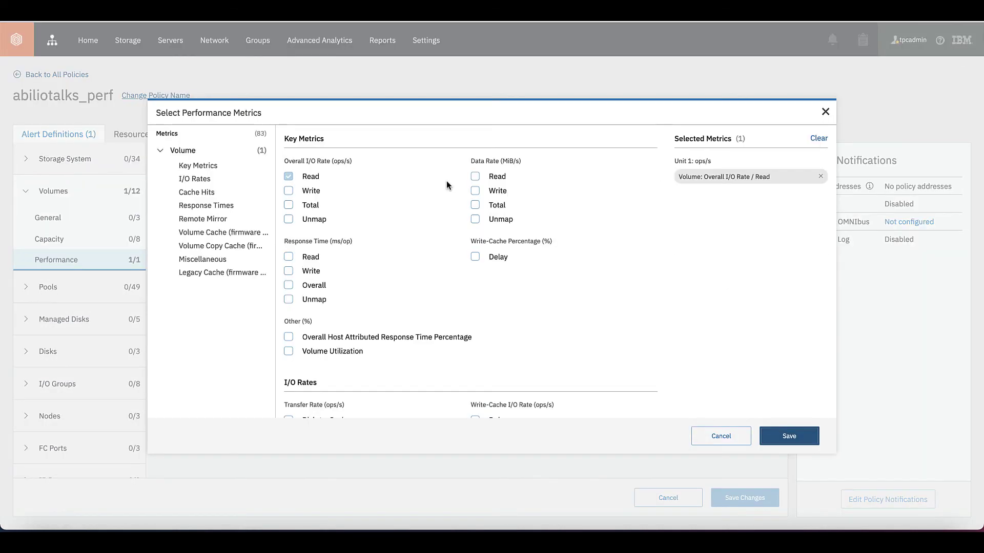
pyautogui.click(475, 176)
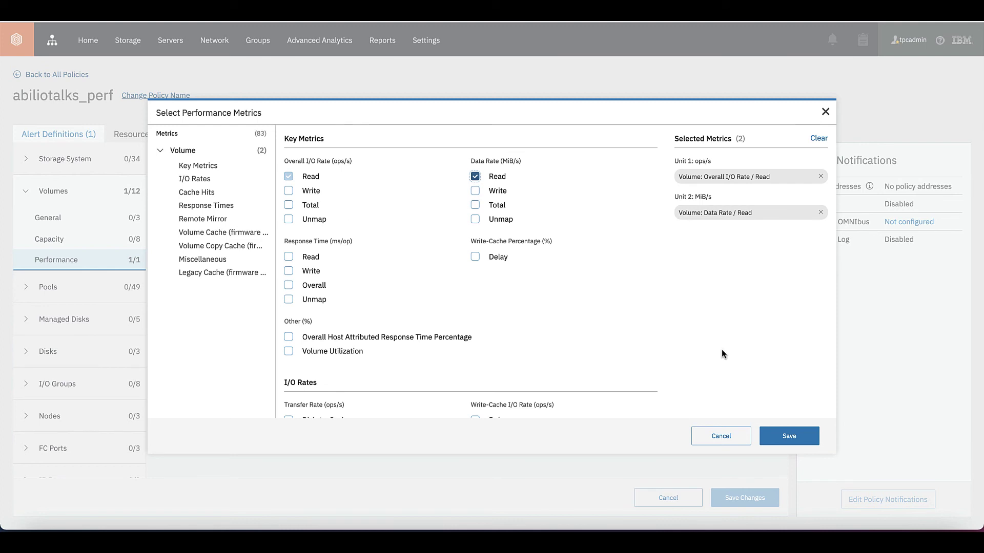
pyautogui.click(787, 438)
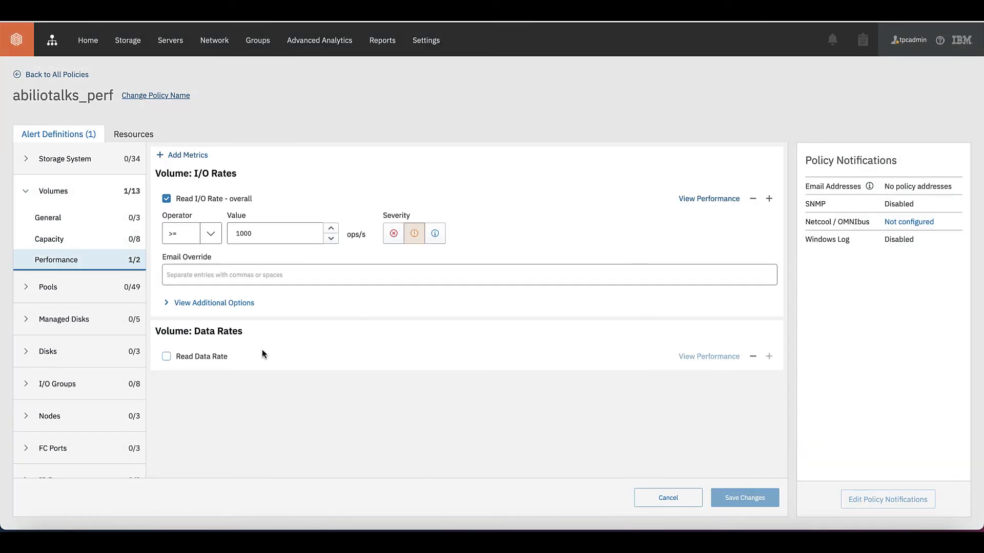
pyautogui.click(166, 357)
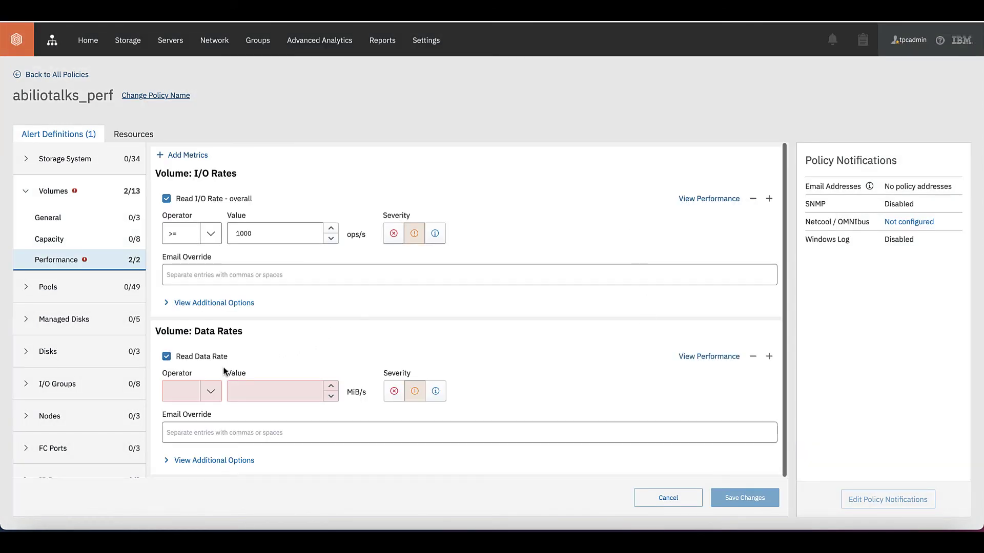
pyautogui.click(209, 393)
pyautogui.click(180, 416)
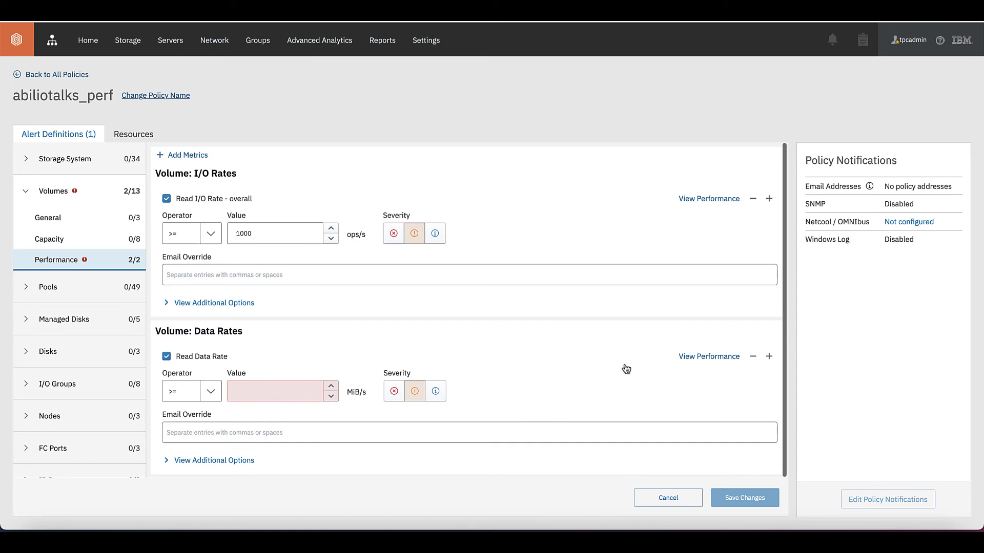
pyautogui.click(717, 357)
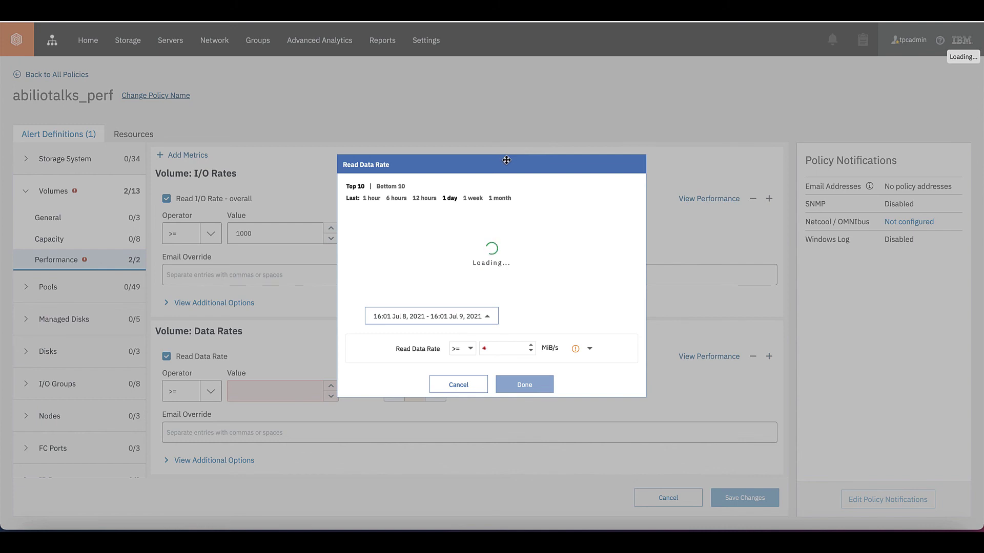
# In the Read Data Rate chart dialog, set the threshold to 65 MiB/s and close it.
pyautogui.moveTo(509, 168); pyautogui.dragTo(439, 127)
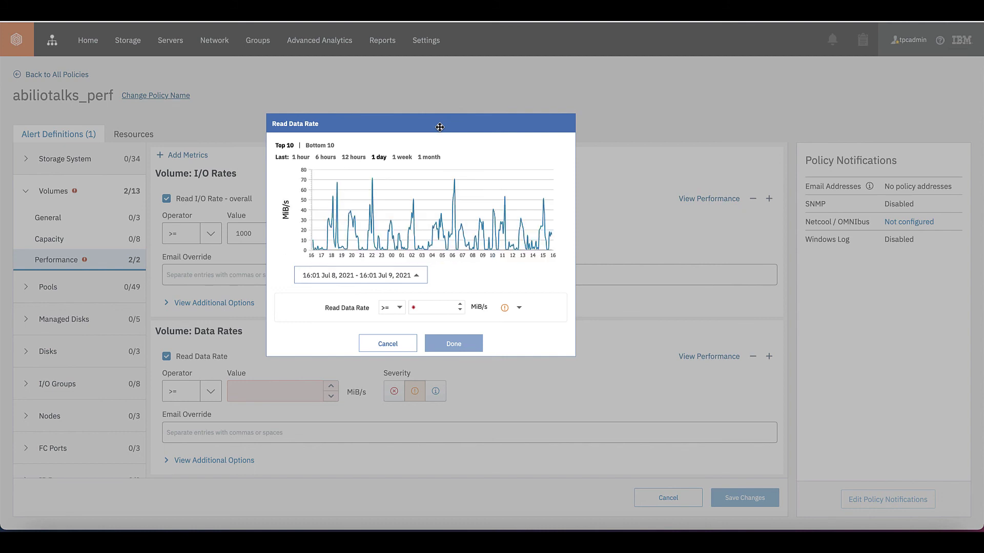
pyautogui.click(440, 307)
pyautogui.write('70')
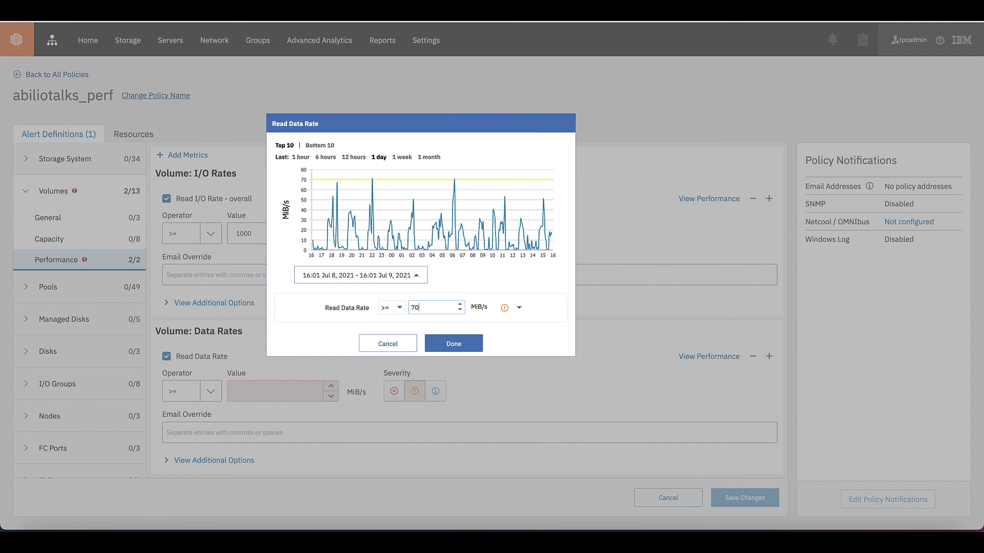
pyautogui.press('BackSpace')
pyautogui.press('BackSpace')
pyautogui.write('65')
pyautogui.moveTo(372, 180)
pyautogui.click(454, 343)
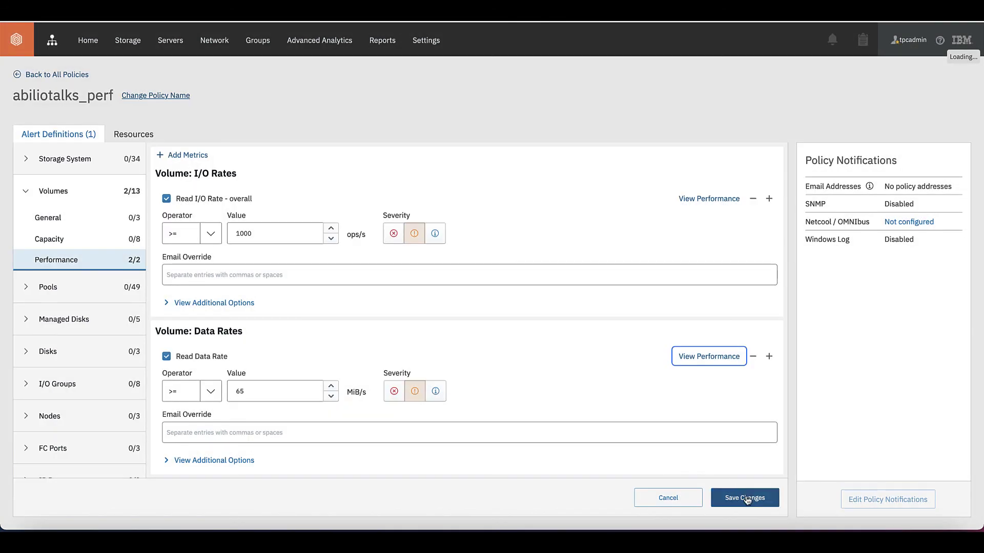
# Save the abiliotalks_perf warnings: Read I/O Rate >= 1000 ops/s and Read Data Rate >= 65 MiB/s.
pyautogui.click(746, 498)
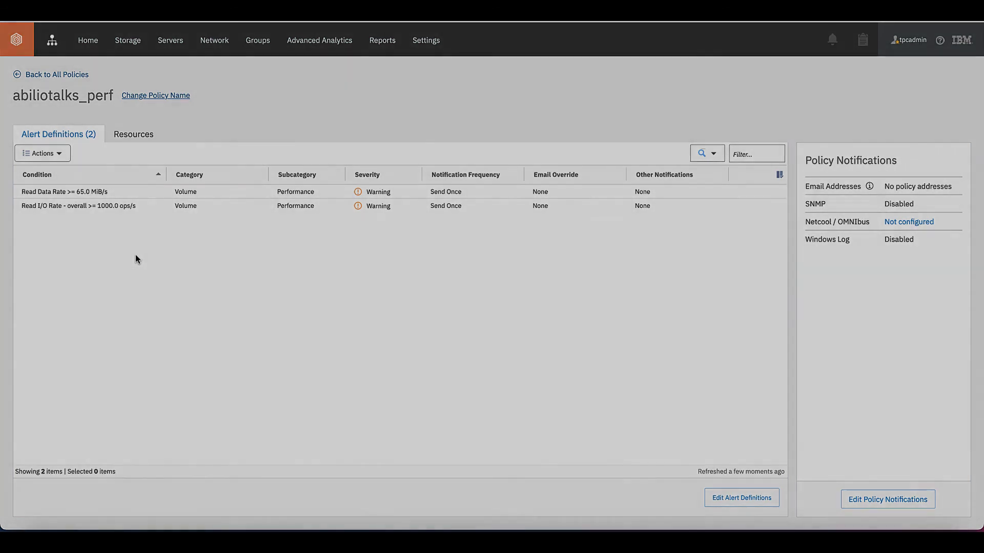
pyautogui.click(82, 50)
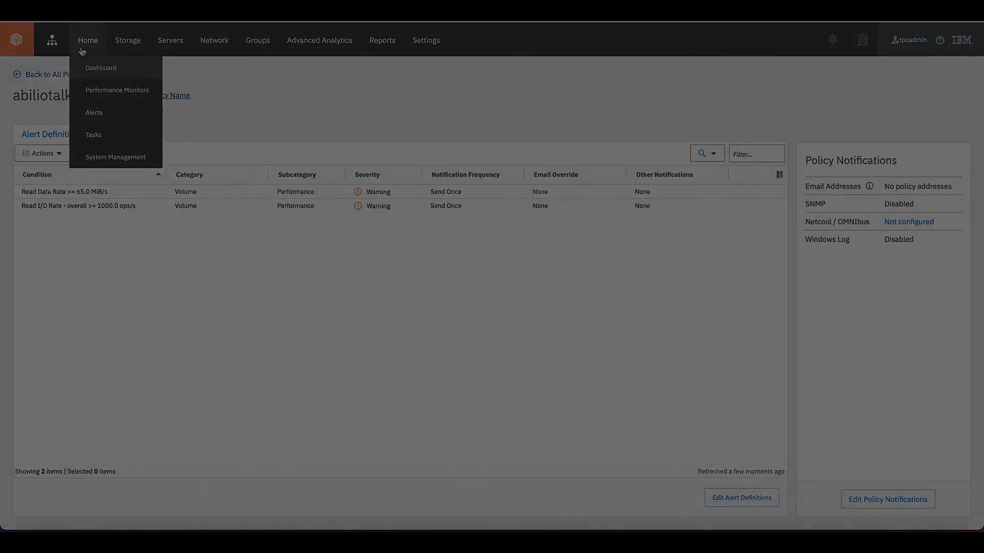